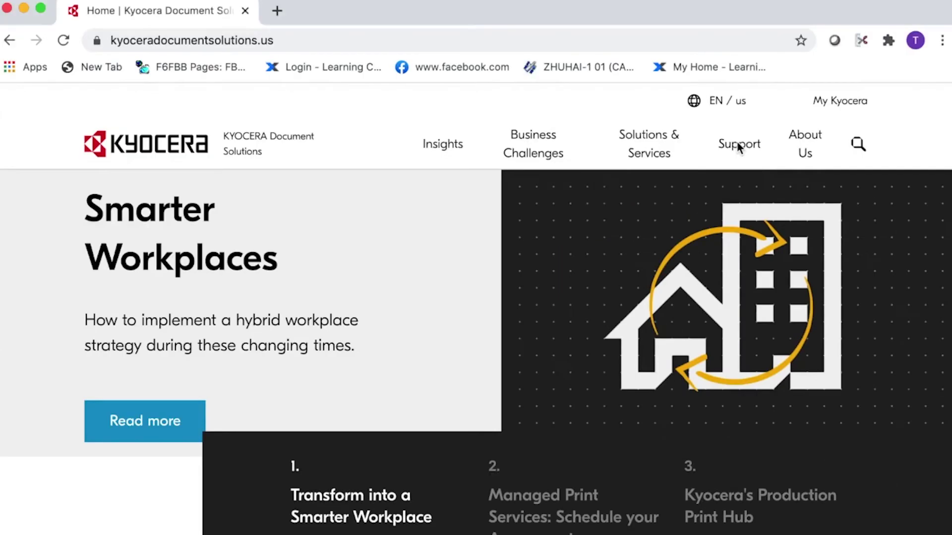
Download the ECOSYS P5021cdw Mac Print Driver zip (5.1.2020.07.01) from Kyocera's Download Center
click(661, 103)
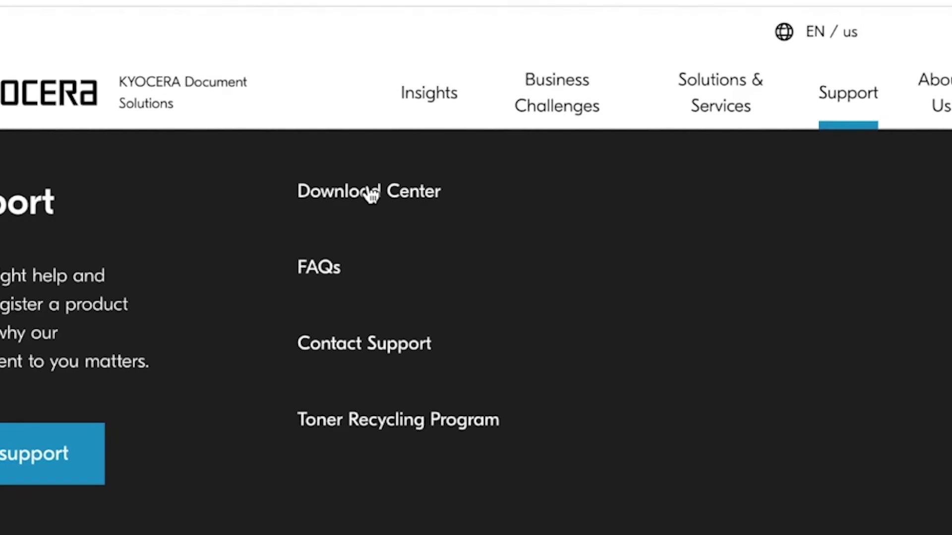
click(371, 193)
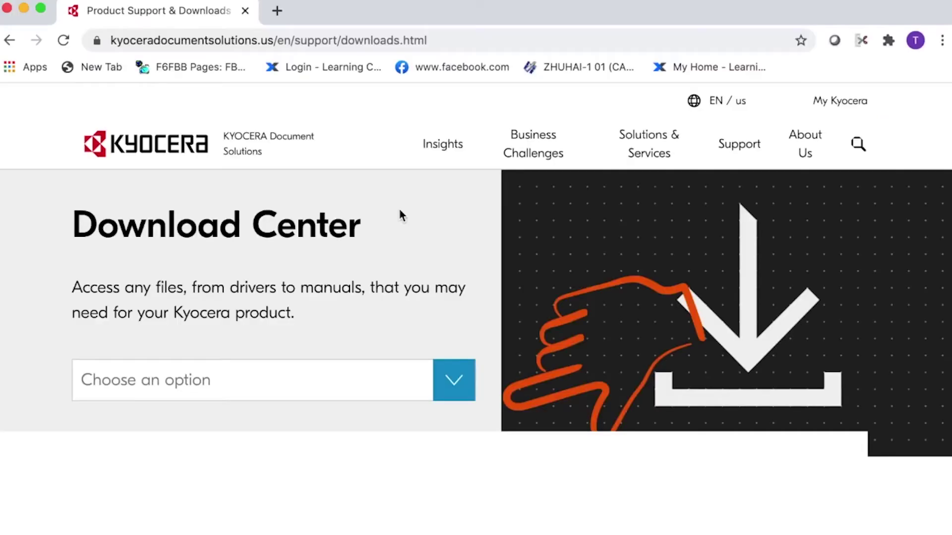
click(459, 391)
scroll(373, 499, down, 15)
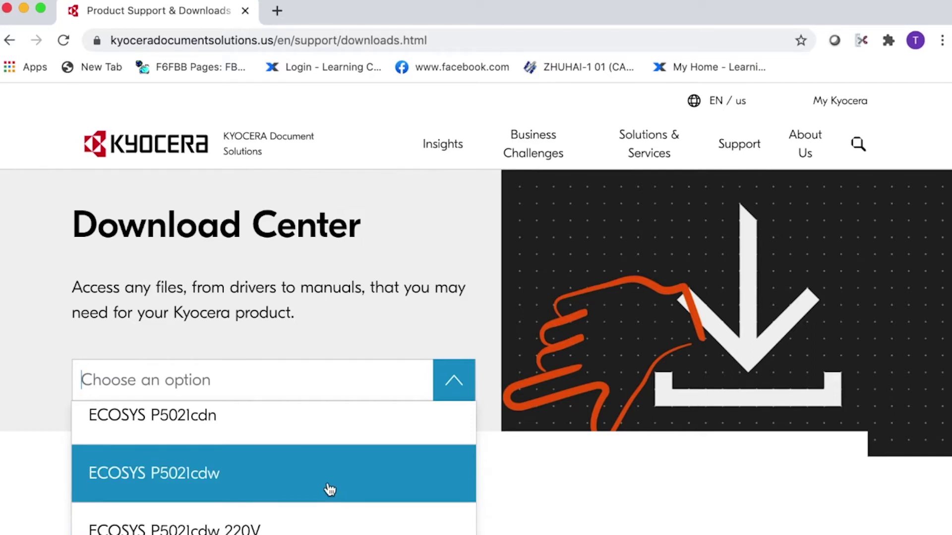
click(330, 489)
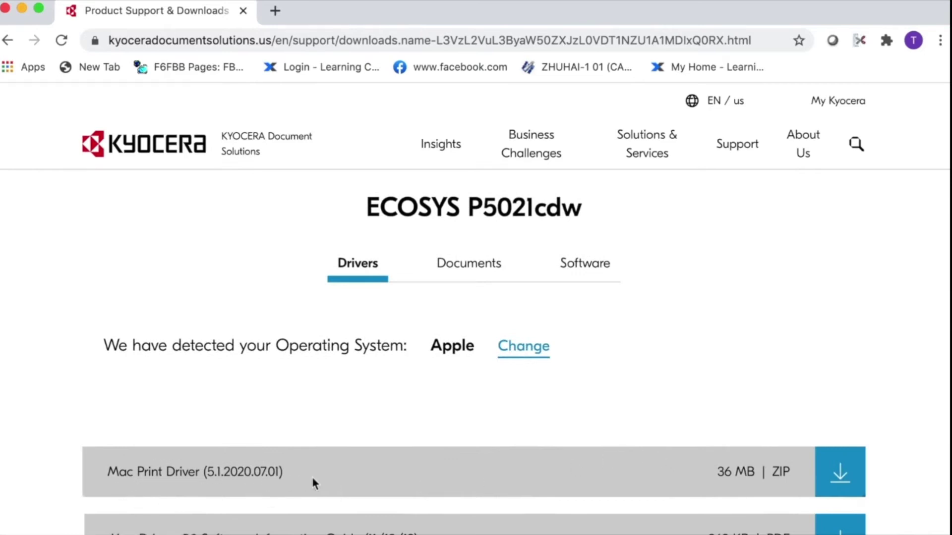
click(839, 474)
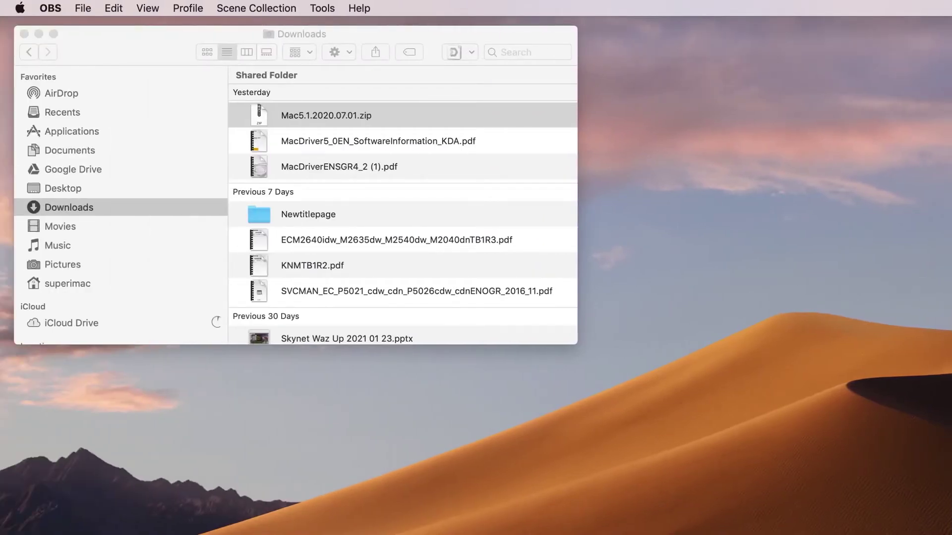
Extract Mac5.1.2020.07.01.zip and mount the Kyocera disk image in the Mac51_2020.07.01-KDC folder
click(397, 112)
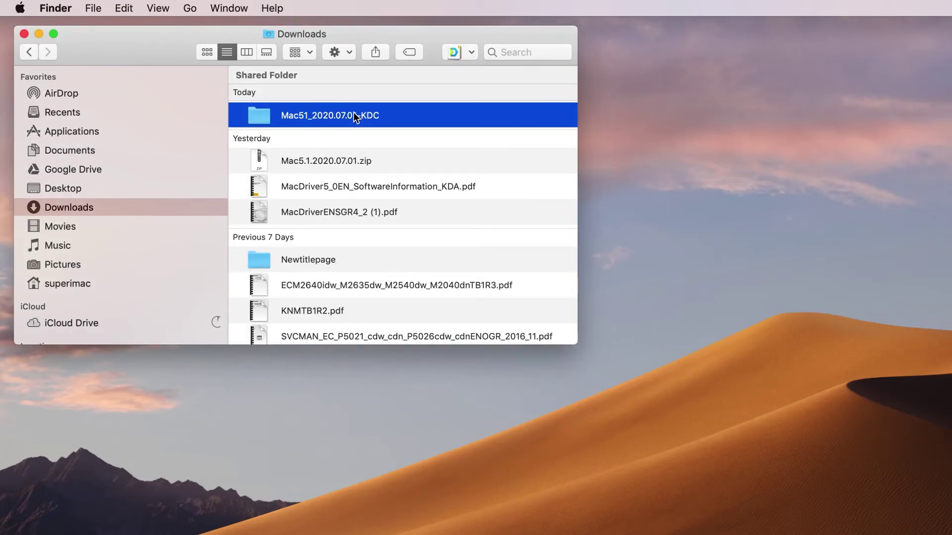
double_click(353, 113)
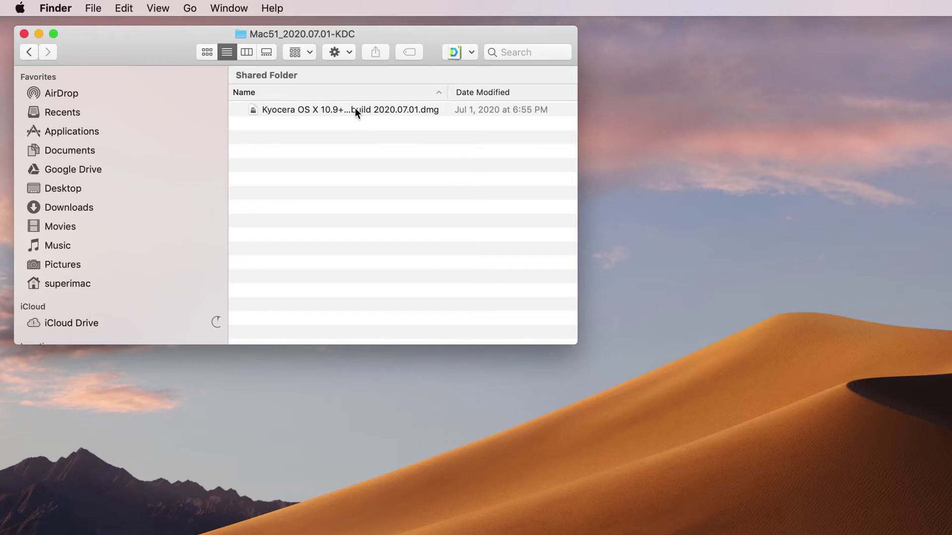
double_click(355, 109)
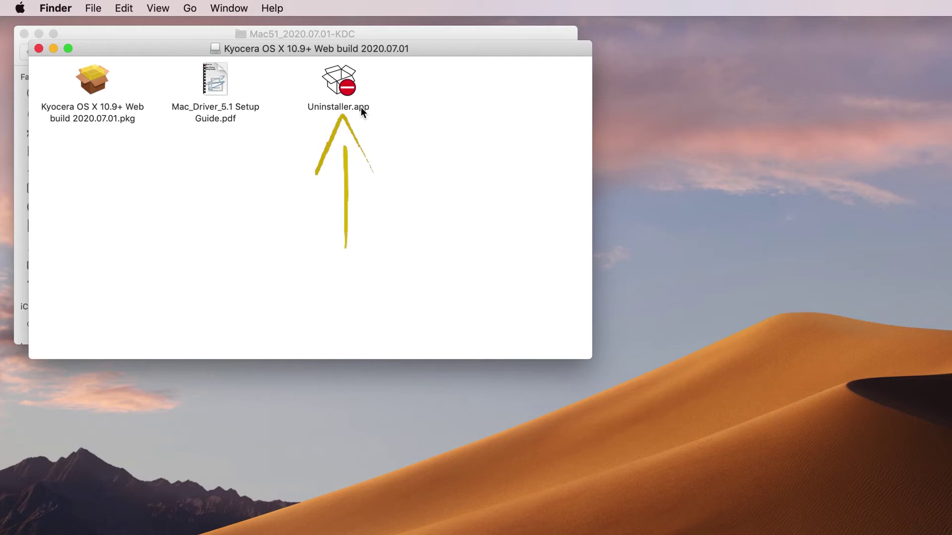
Run the Kyocera installer package and accept the license. Authorize with the admin password and install on Macintosh HD
double_click(89, 97)
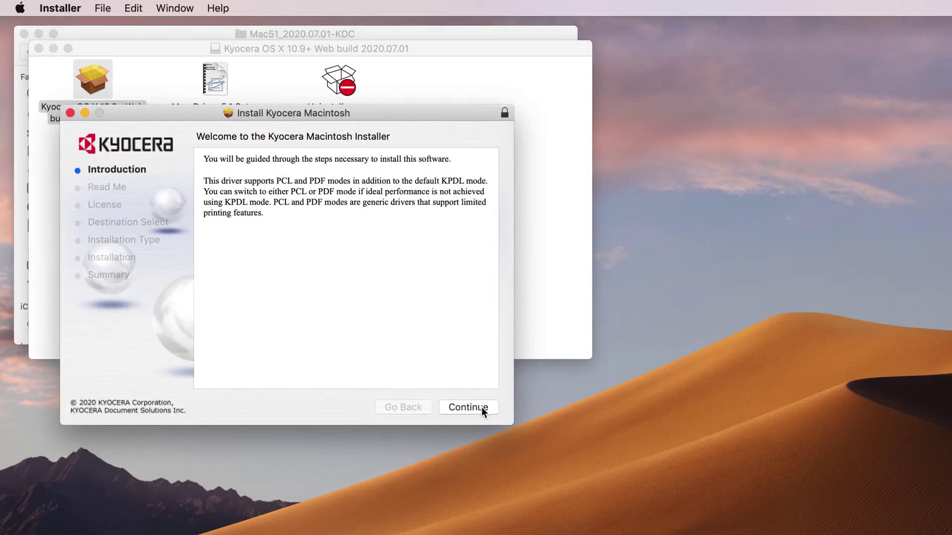
click(482, 411)
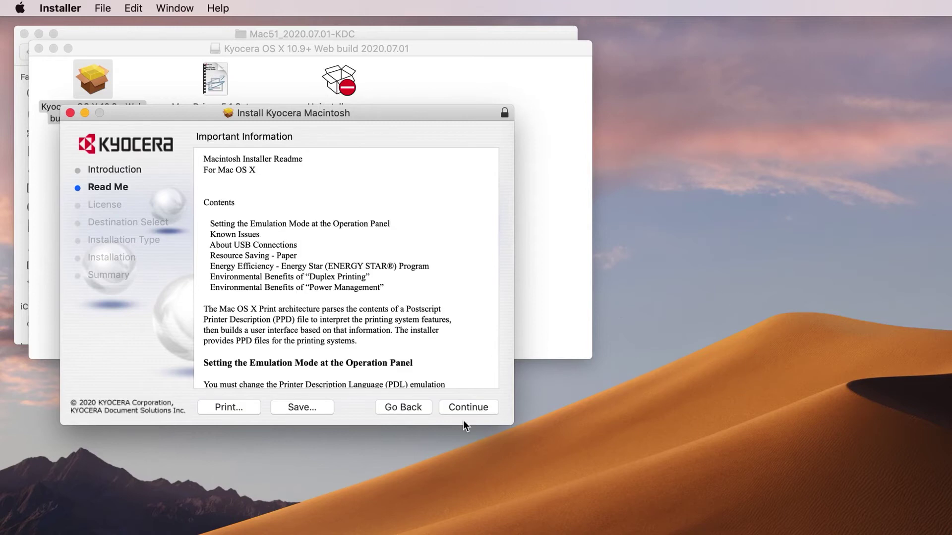
click(465, 407)
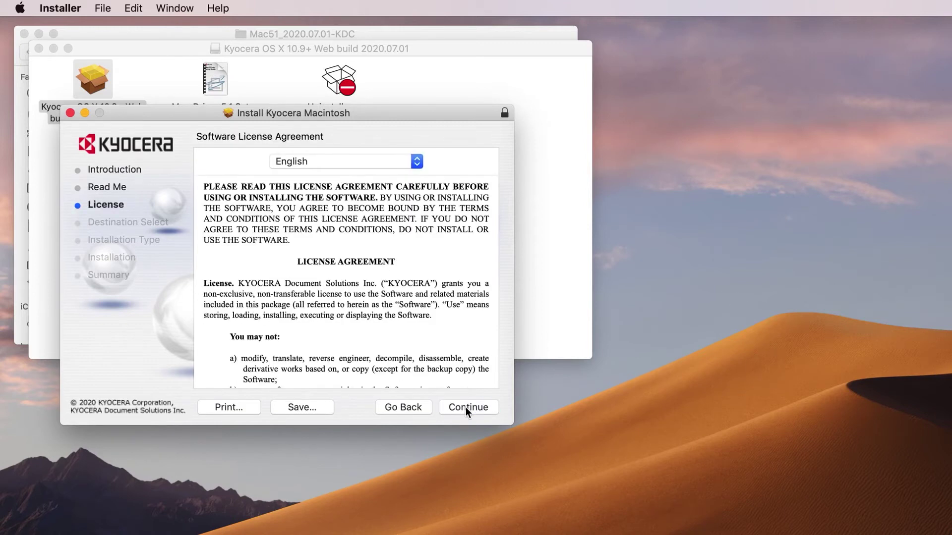
click(465, 406)
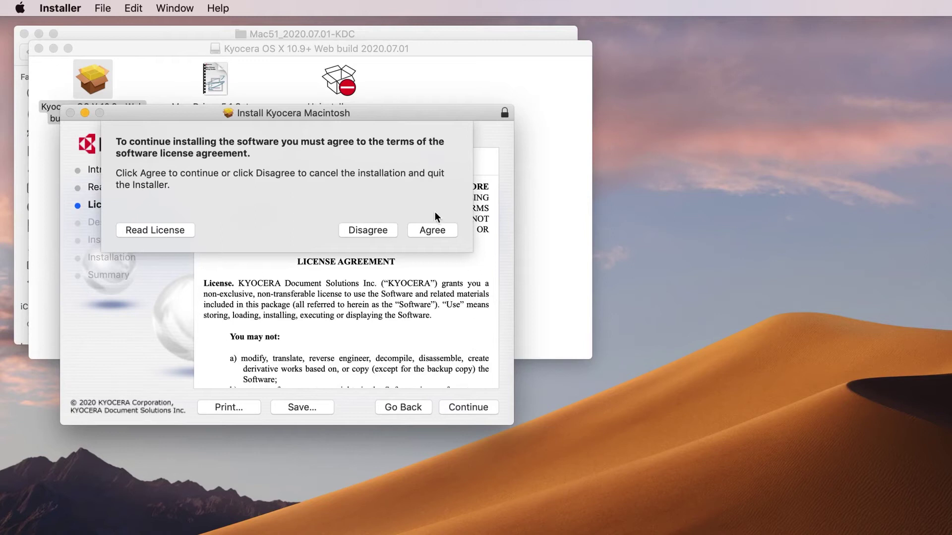
click(434, 230)
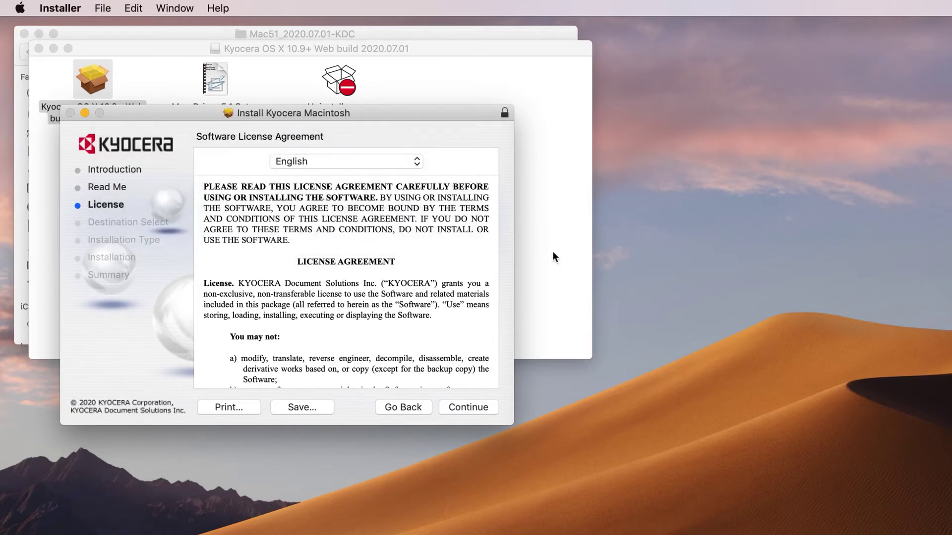
click(471, 407)
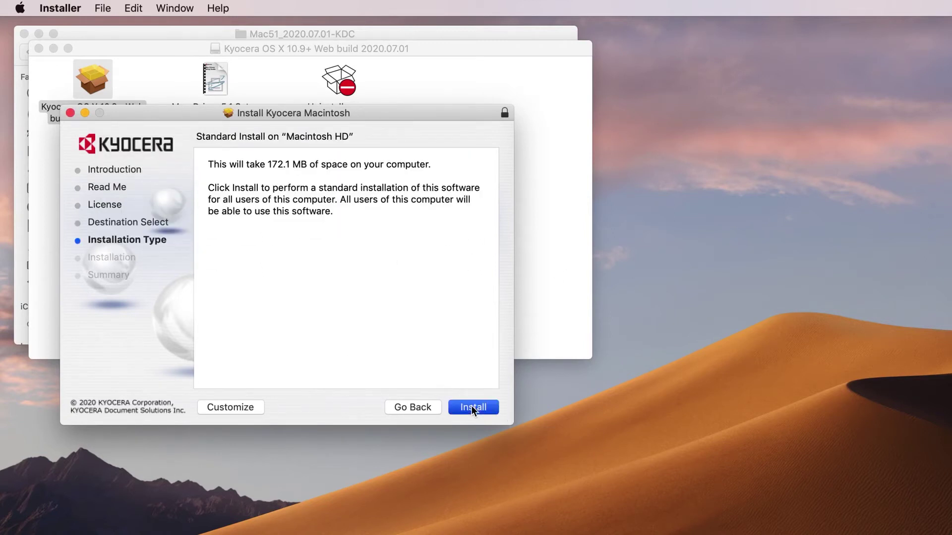
drag(920, 246, 406, 303)
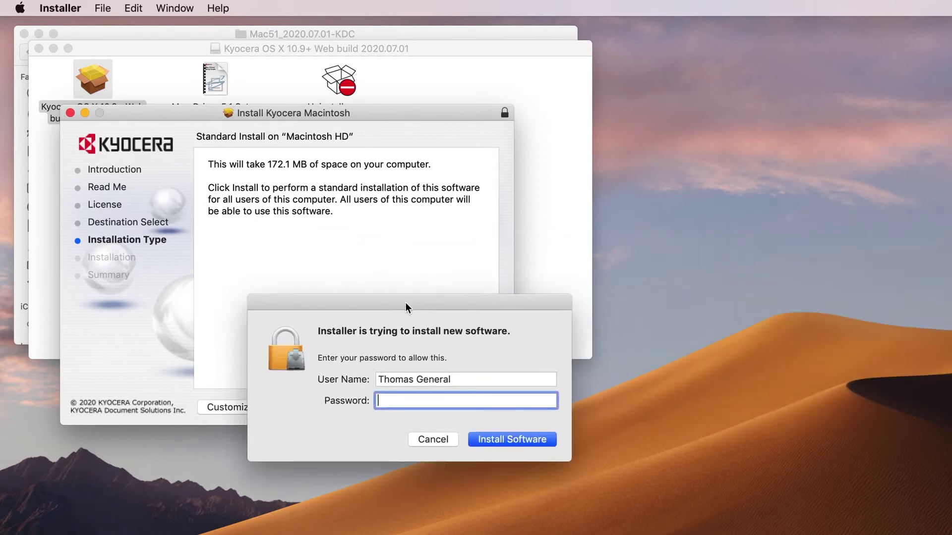
text(••••••••)
key(Return)
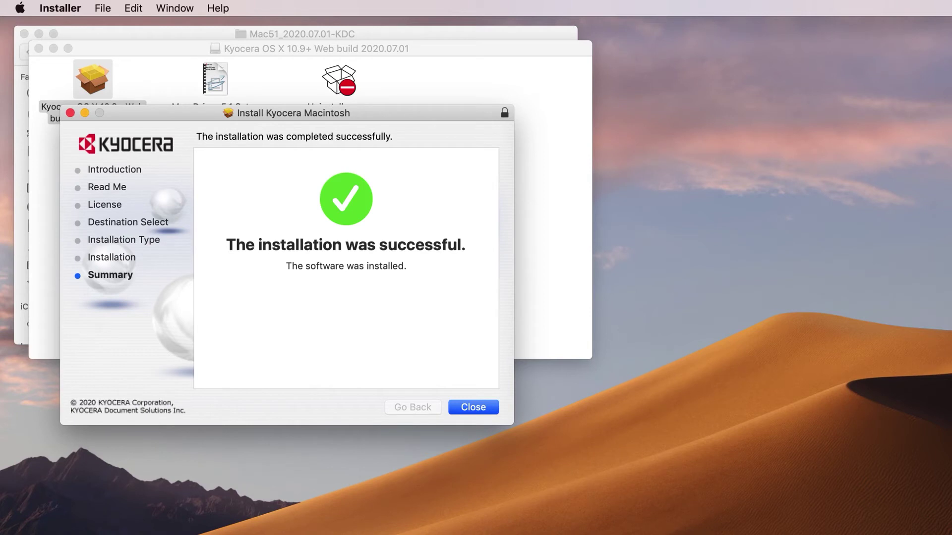
click(472, 402)
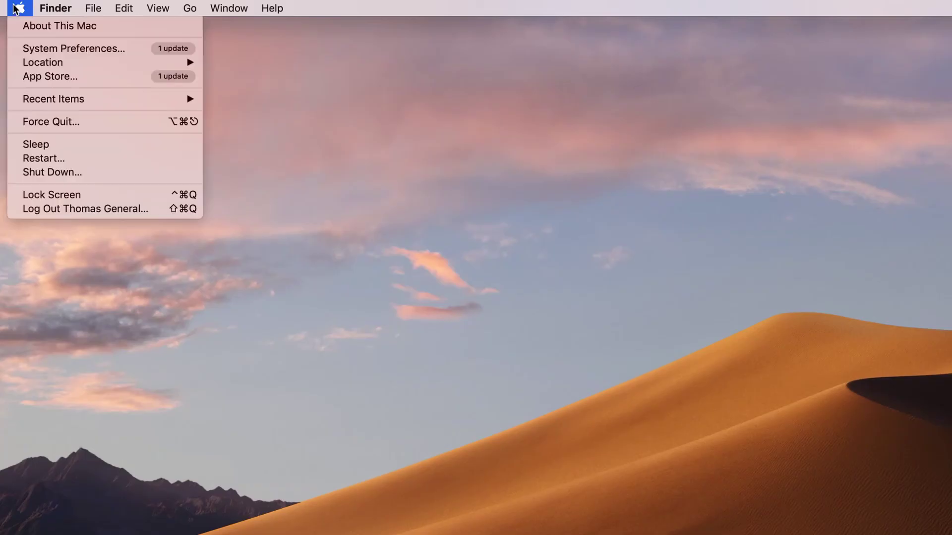
Go to Printers & Scanners in System Preferences via the Apple menu
click(40, 49)
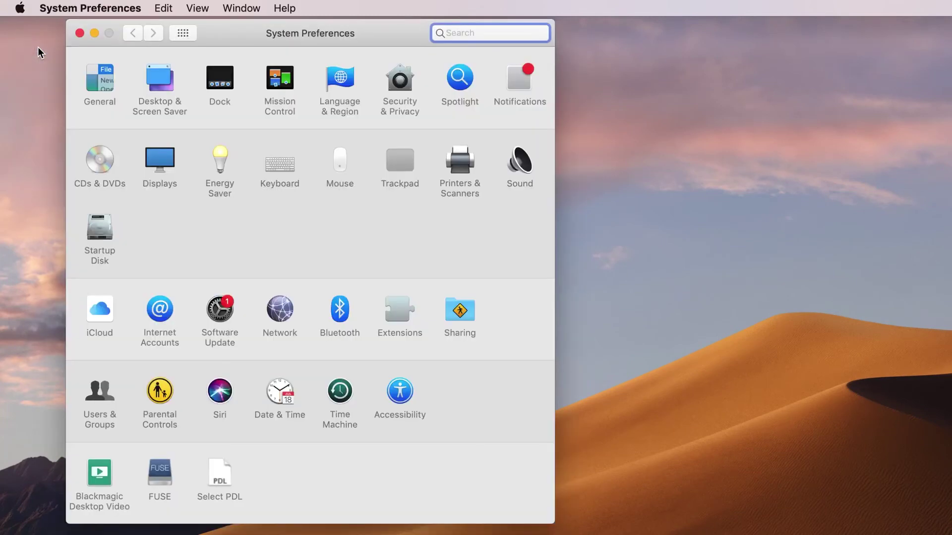
click(460, 156)
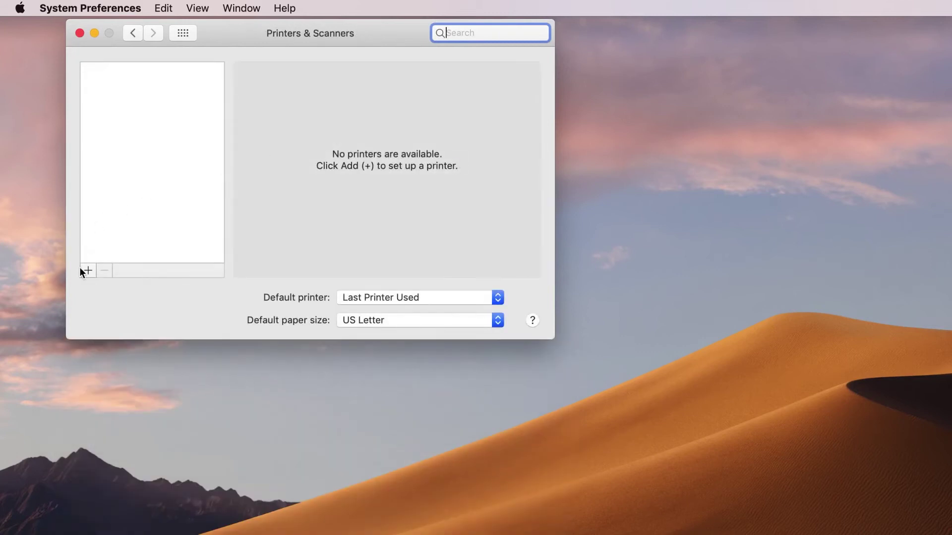
Add the USB Kyocera ECOSYS P5021cdw printer and replace its location with 'Home Office'
click(86, 270)
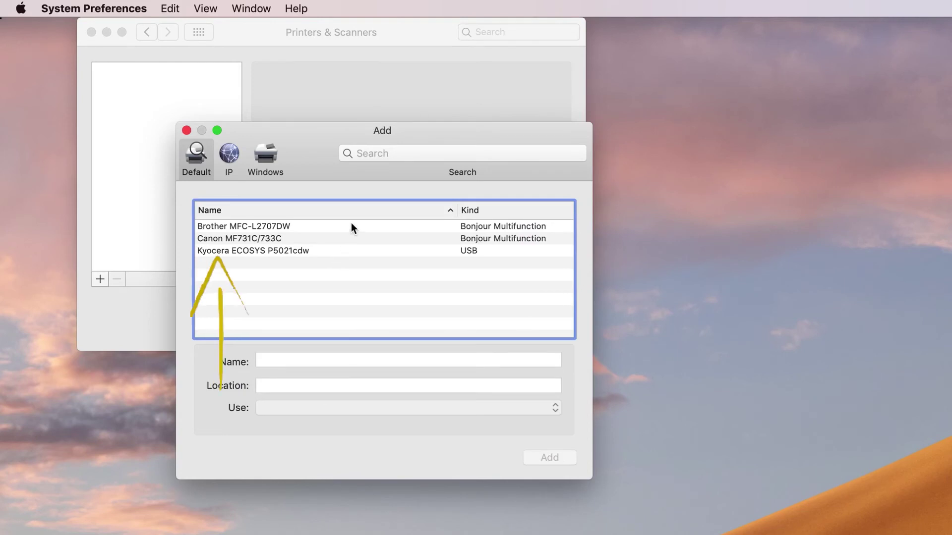
click(346, 251)
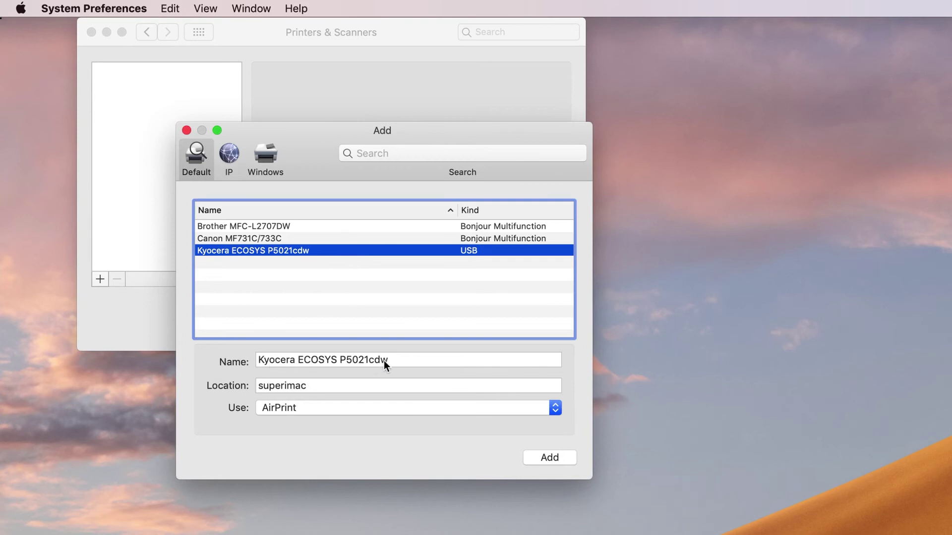
click(322, 386)
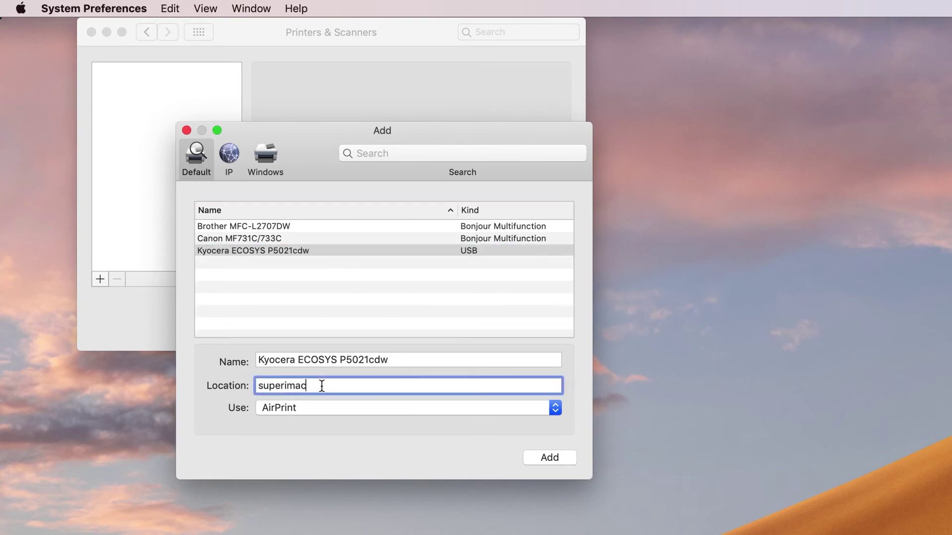
key(super+a)
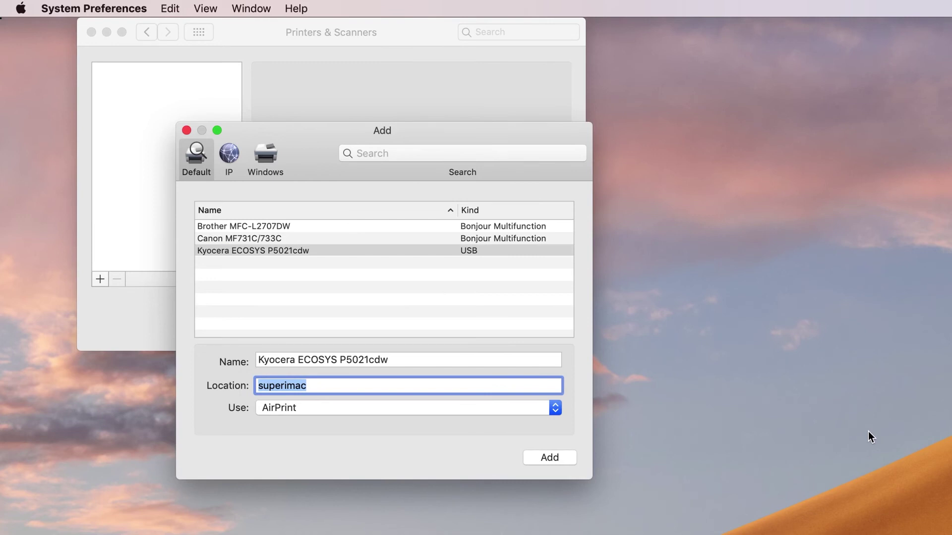
text(Home Offic)
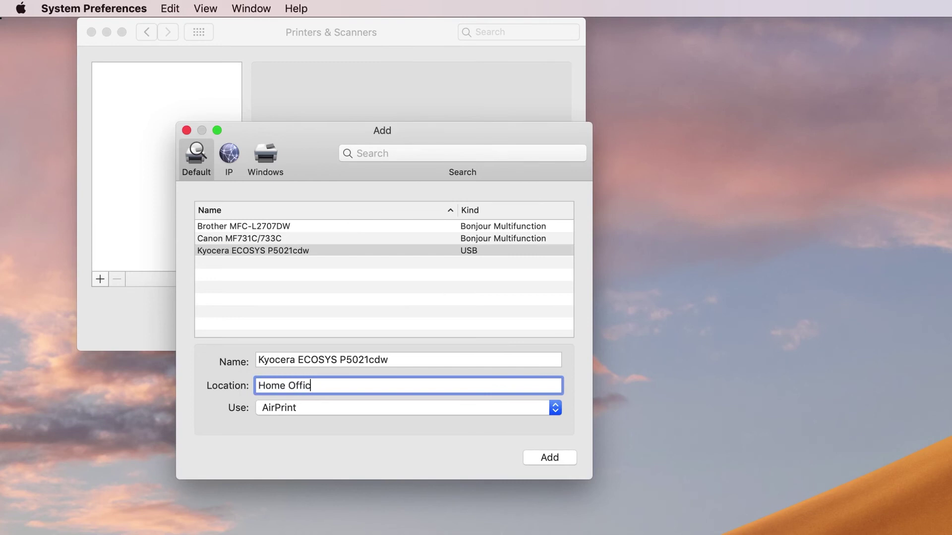
text(e)
click(555, 408)
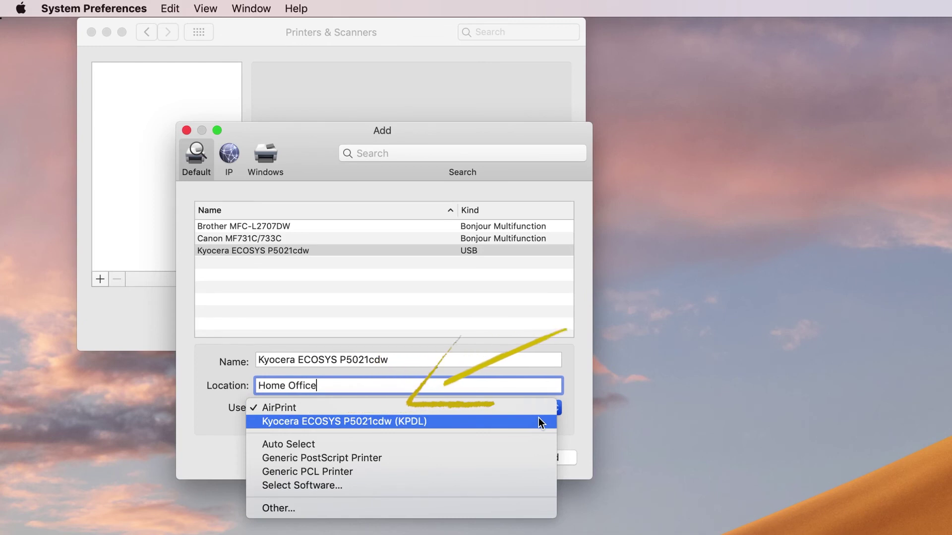
Through Select Software, filter for 'P50' and choose the Kyocera ECOSYS P5021cdw (KPDL) driver
click(540, 422)
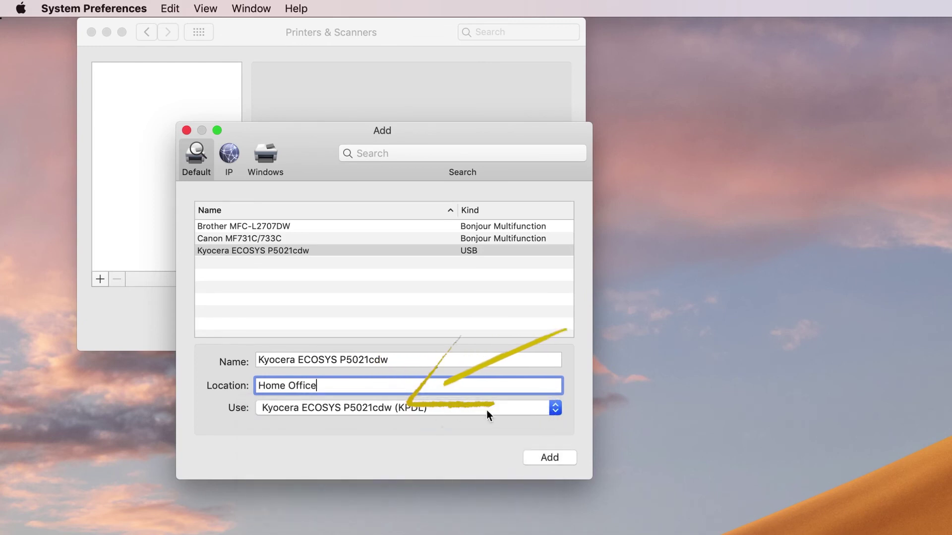
click(555, 407)
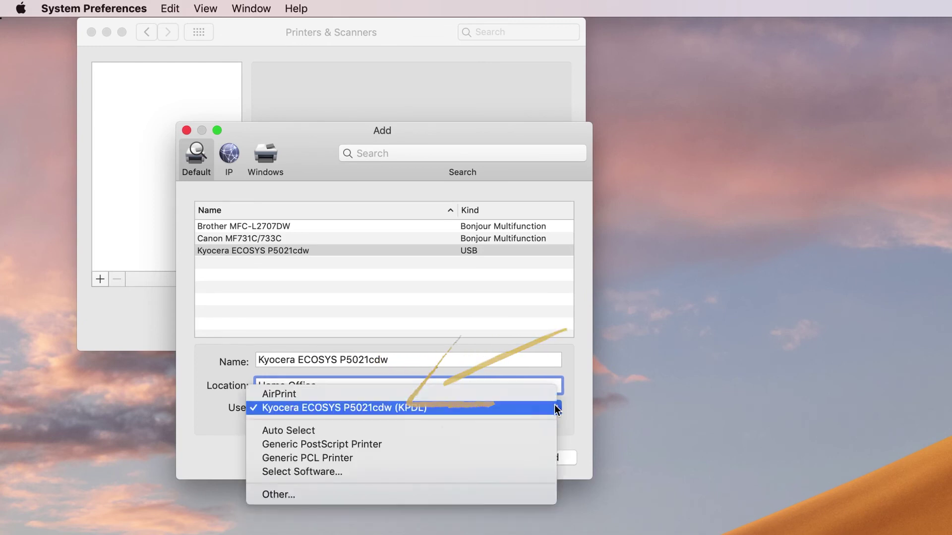
click(462, 468)
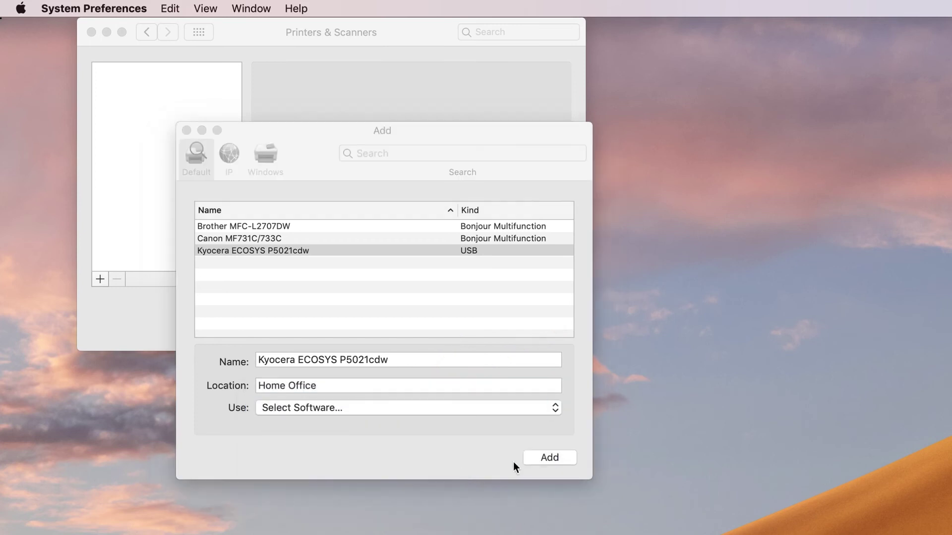
drag(940, 296, 654, 281)
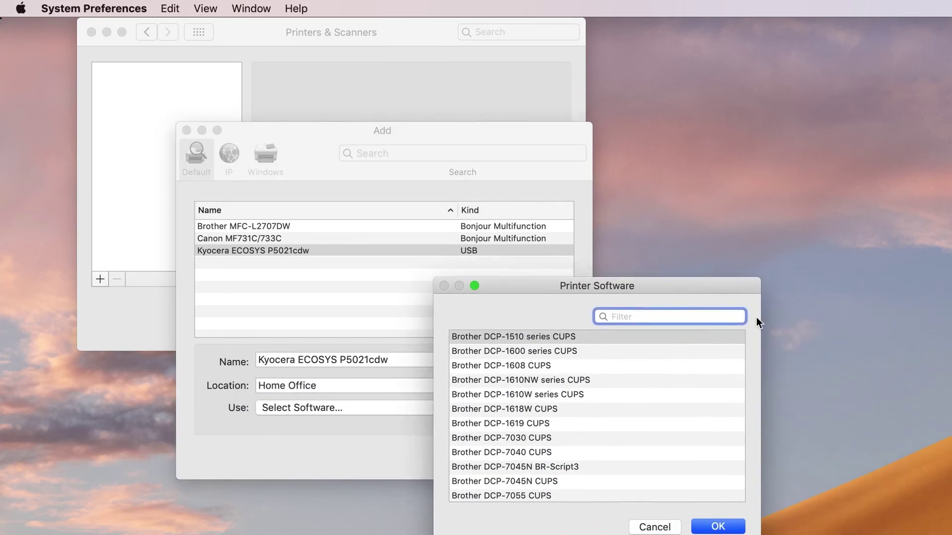
text(P5021)
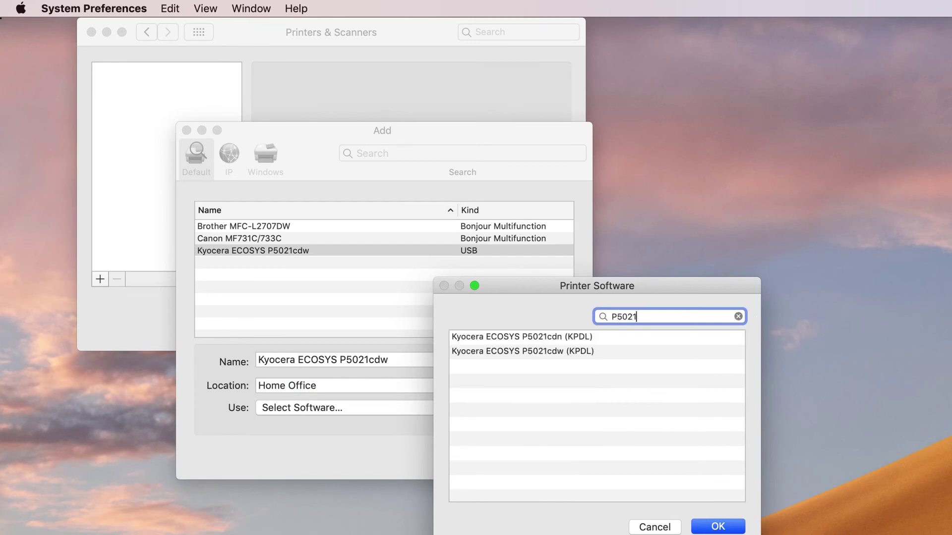
click(511, 351)
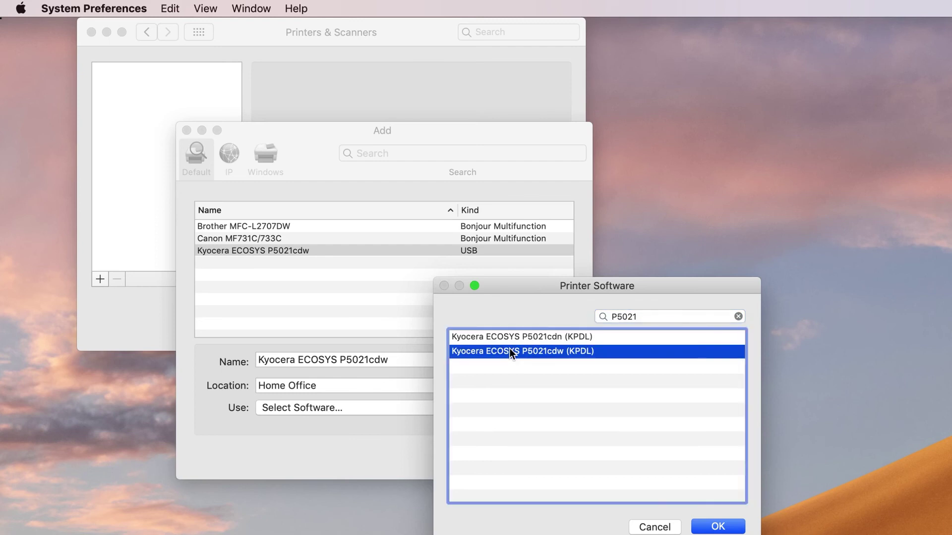
click(724, 529)
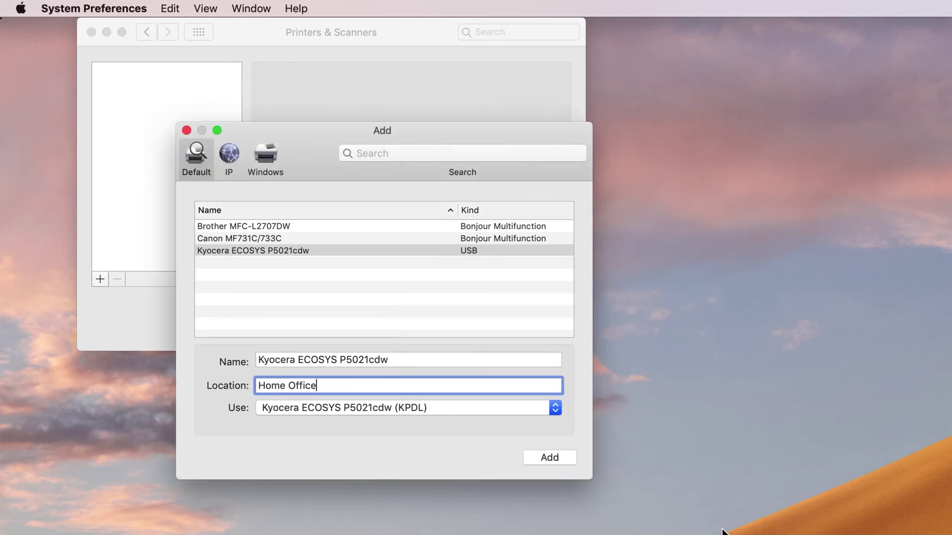
Add the printer, make My Kyocera Printer the default printer, and keep US Letter paper size
click(546, 458)
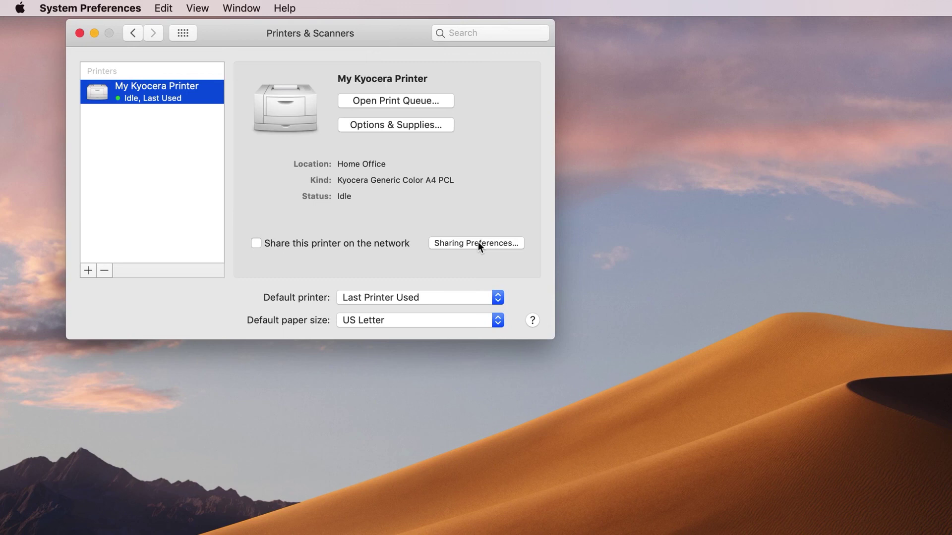
click(415, 300)
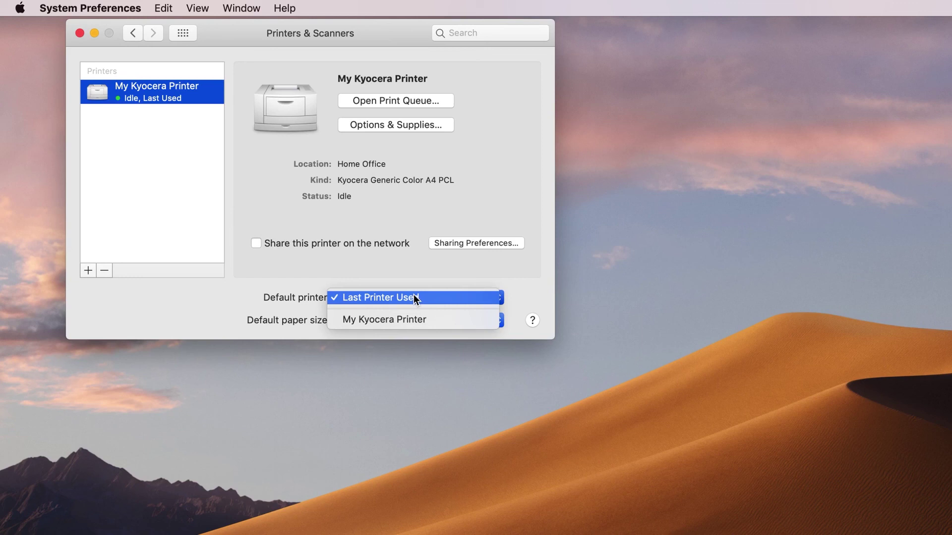
click(418, 319)
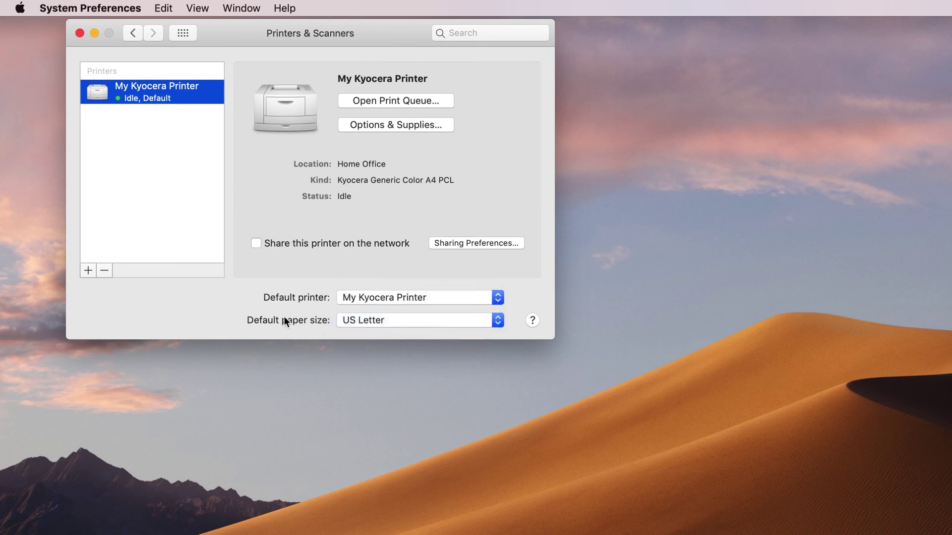
click(497, 321)
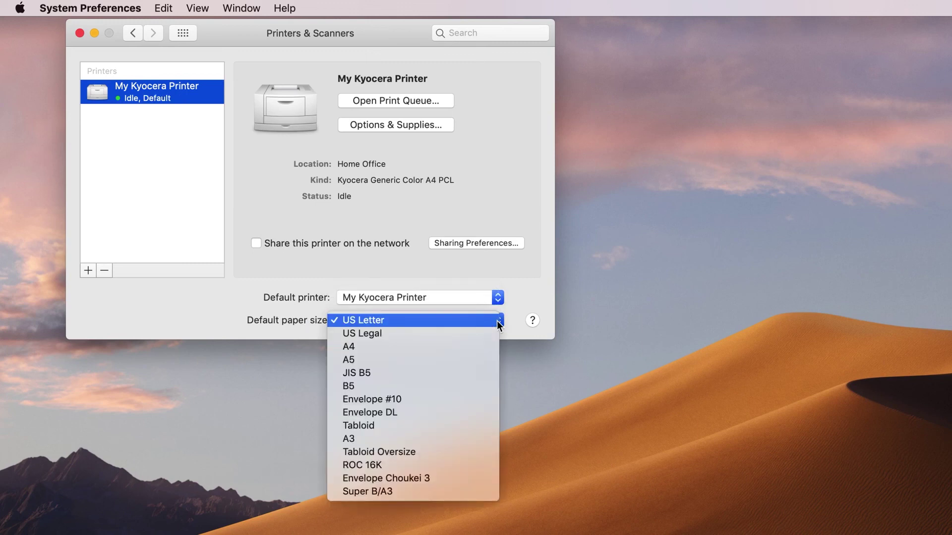
click(518, 321)
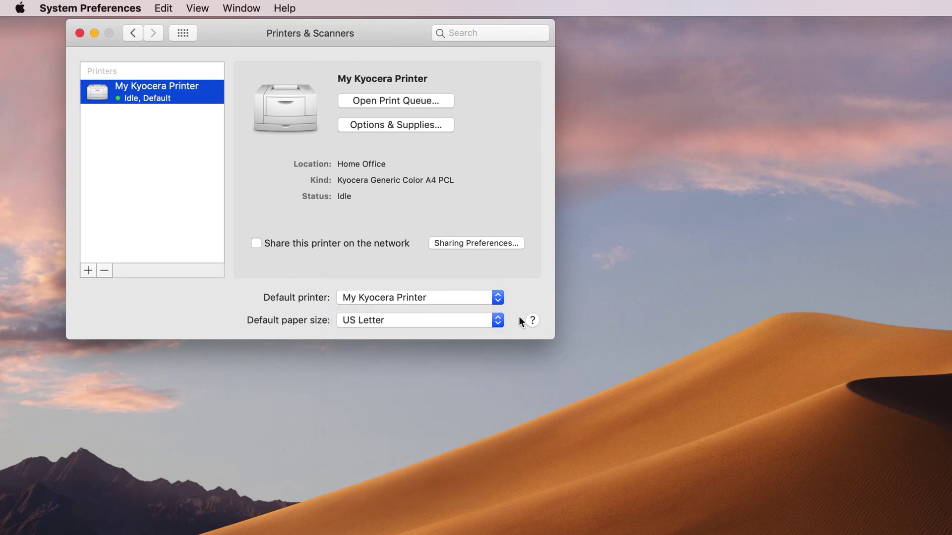
click(131, 34)
Quit System Preferences to return to the Finder desktop
click(79, 34)
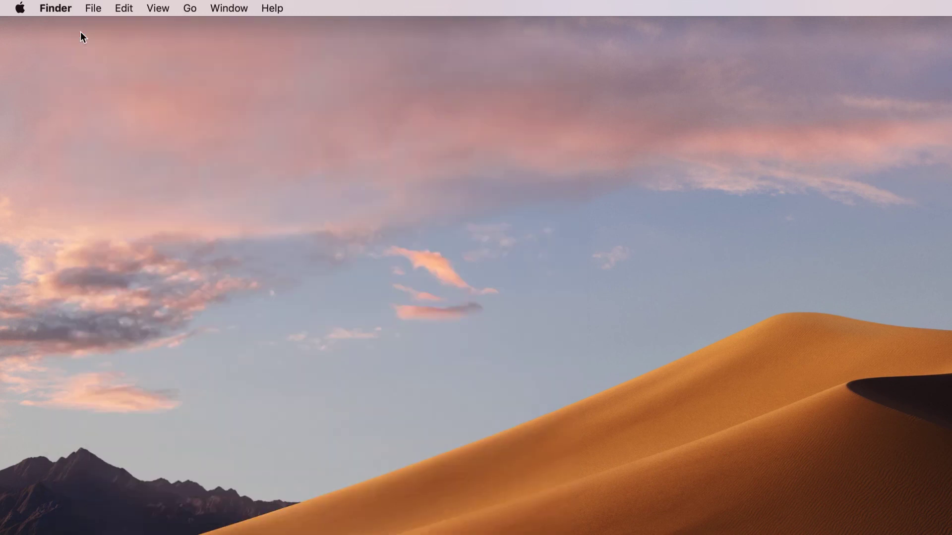